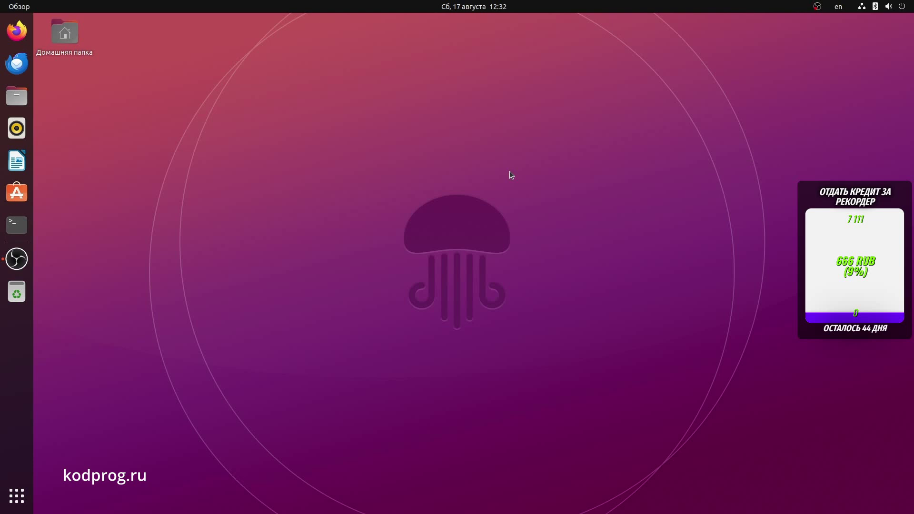
Open a terminal and refresh the package lists with sudo apt update, authenticating with the account password.
left_click(17, 224)
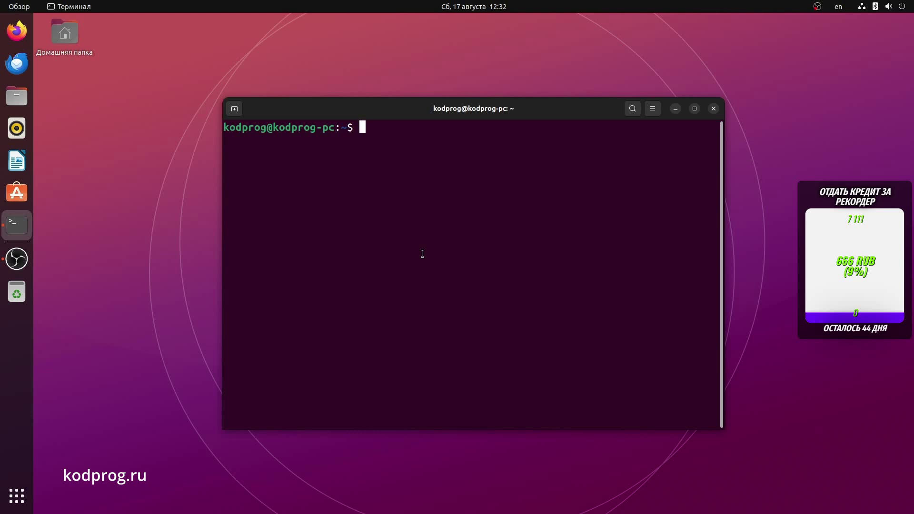
type("sudo ap")
type("t inst")
key("BackSpace")
key("BackSpace")
key("BackSpace")
key("BackSpace")
type("update")
key("Return")
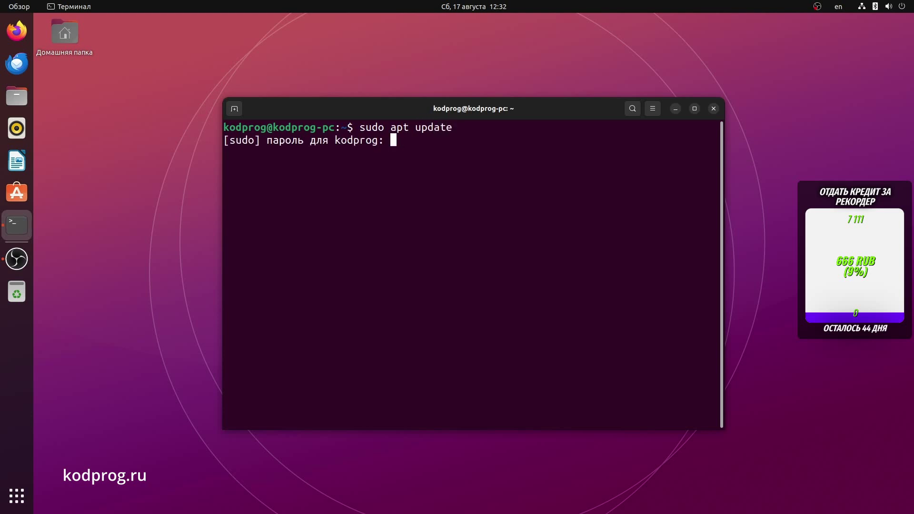
key("Return")
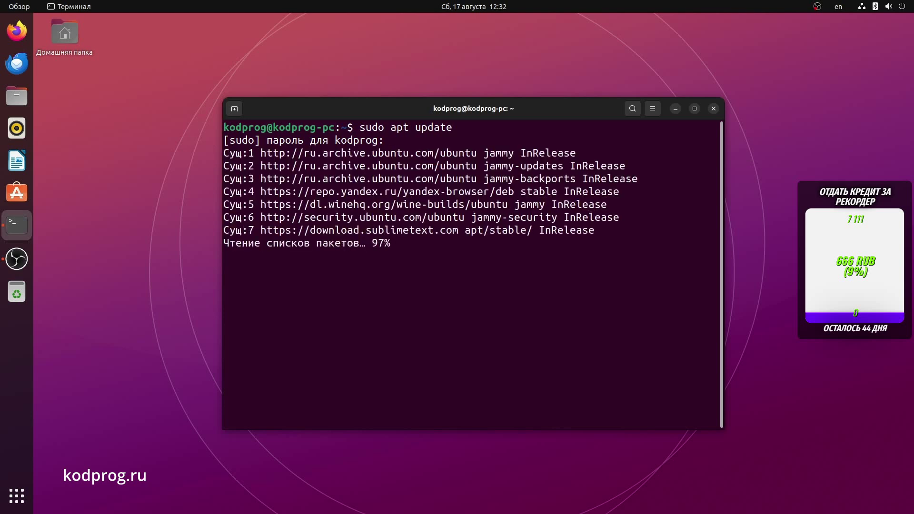
Clear the terminal and install the steam-installer package with sudo apt install, accepting the installation.
key("ctrl+l")
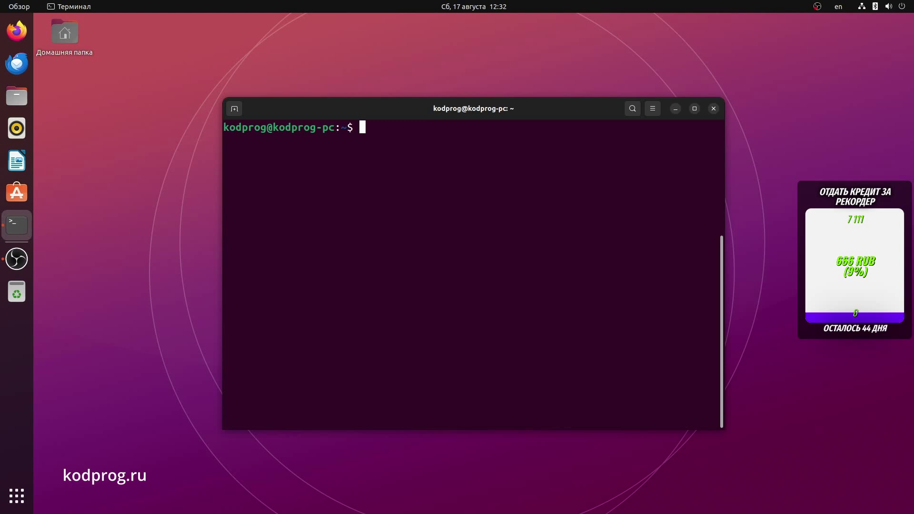
type("sudo apt install ")
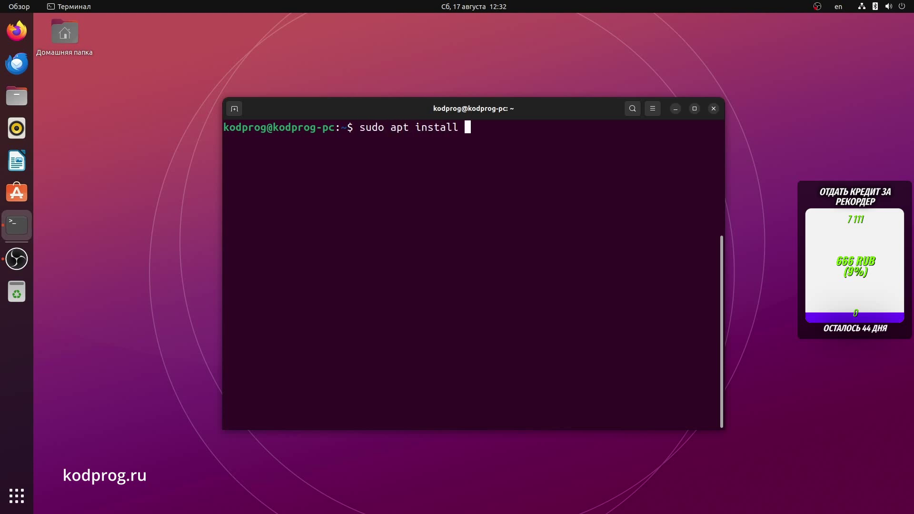
type("steam-in")
key("BackSpace")
key("BackSpace")
key("Tab")
key("Return")
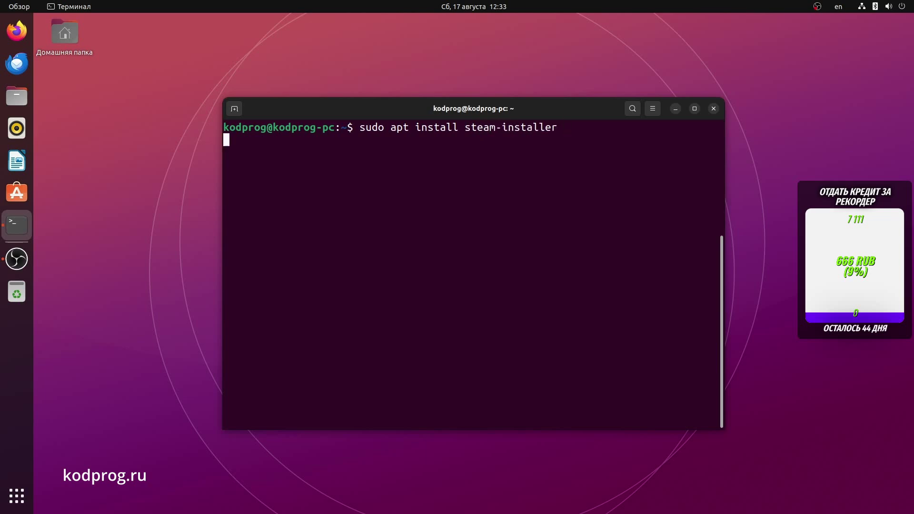
key("Return")
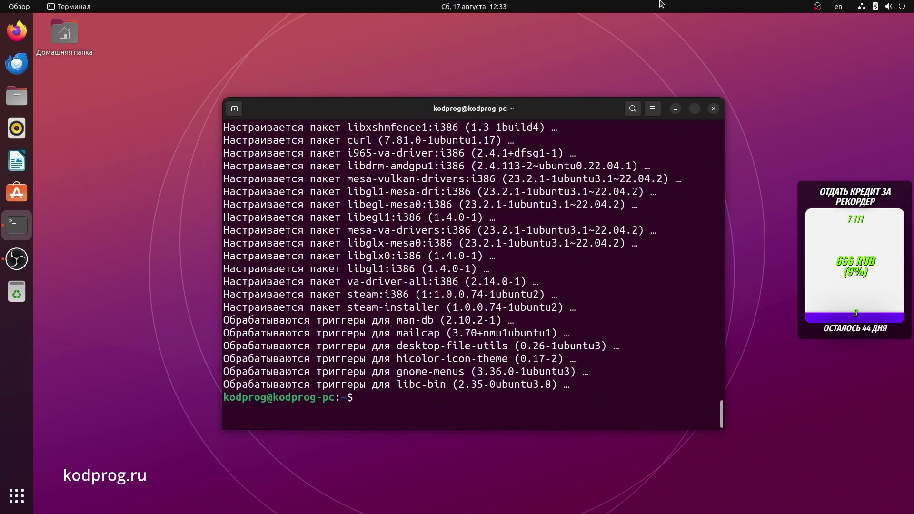
Close the terminal, then find Steam among the installed applications and launch it.
left_click(714, 109)
key("super")
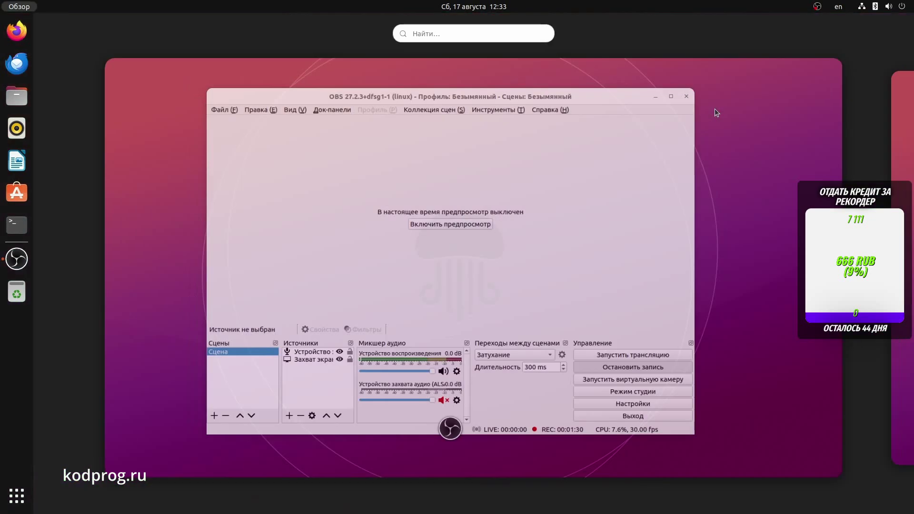
type("ste")
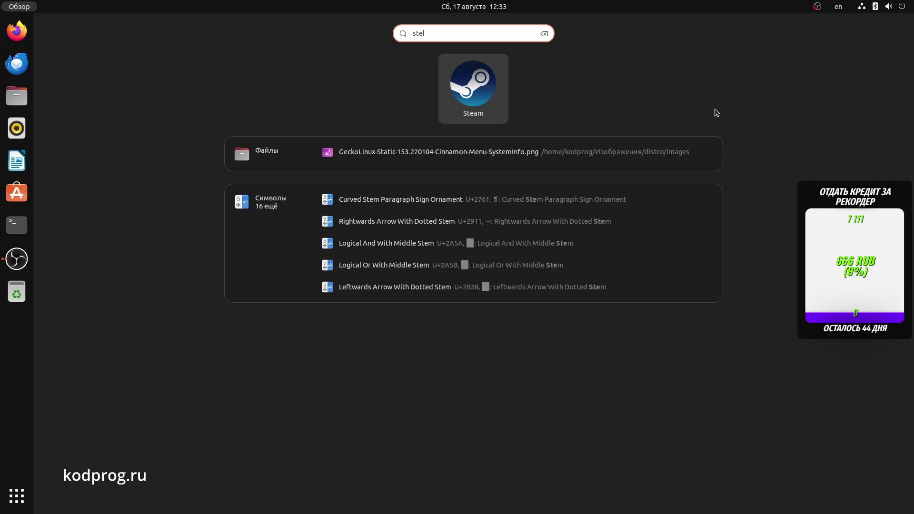
key("Return")
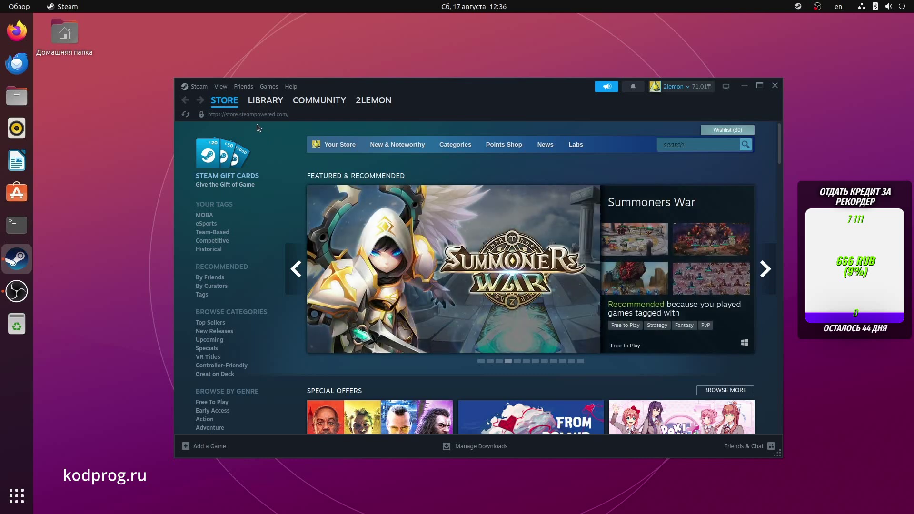
Set the Steam client language to Русский (Russian) in the Interface settings and restart Steam to apply it.
left_click(203, 88)
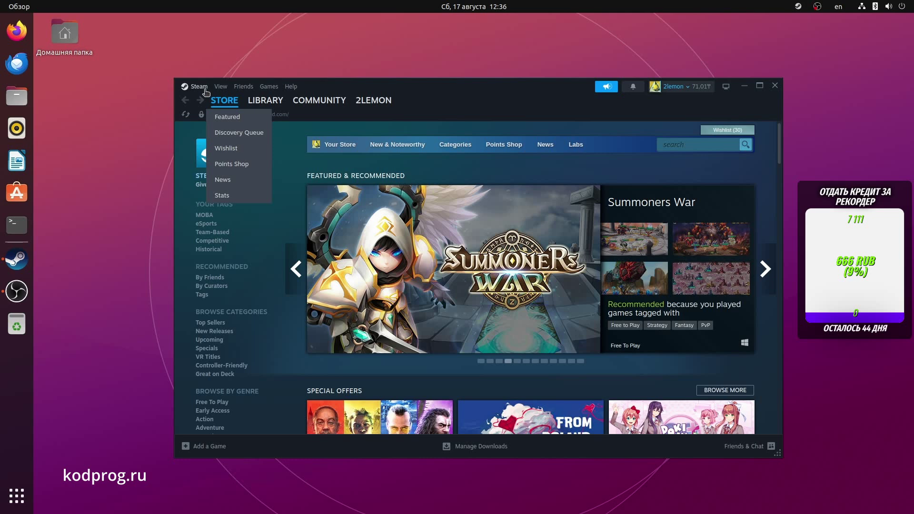
left_click(202, 181)
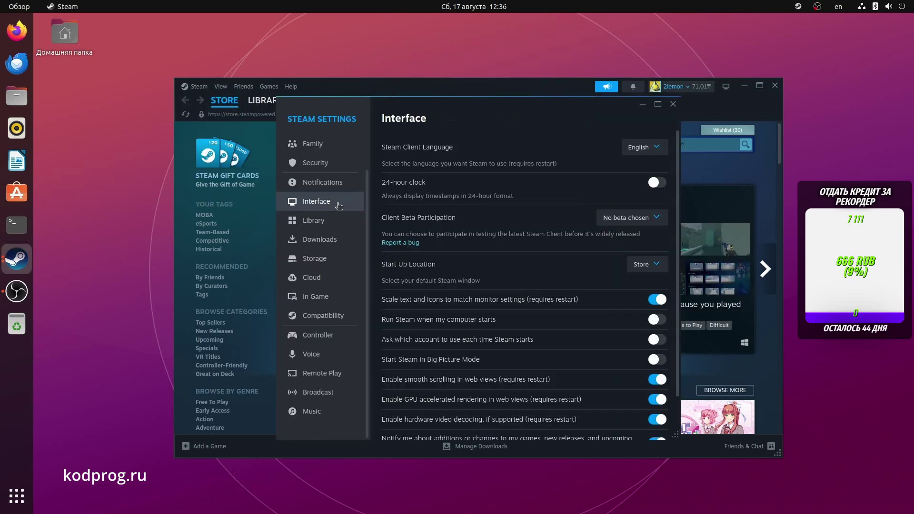
left_click(639, 149)
scroll(555, 275, "down", 5)
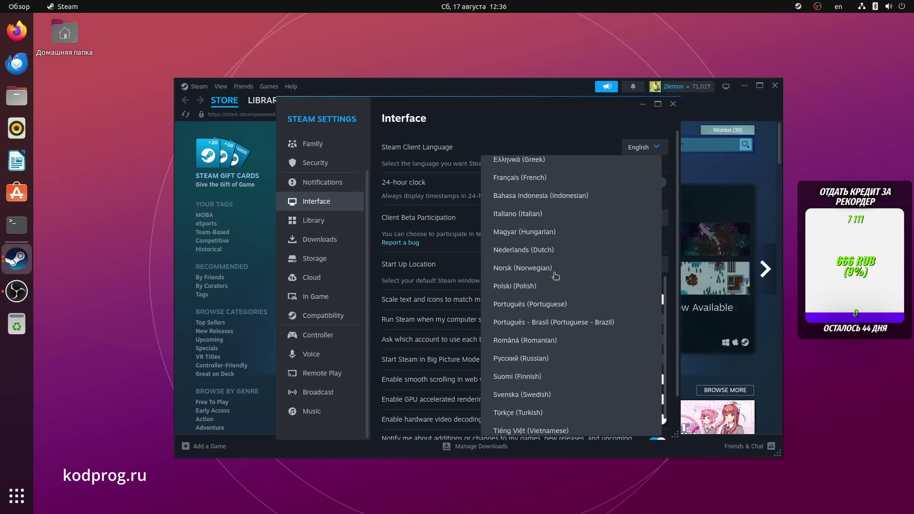
scroll(554, 274, "down", 1)
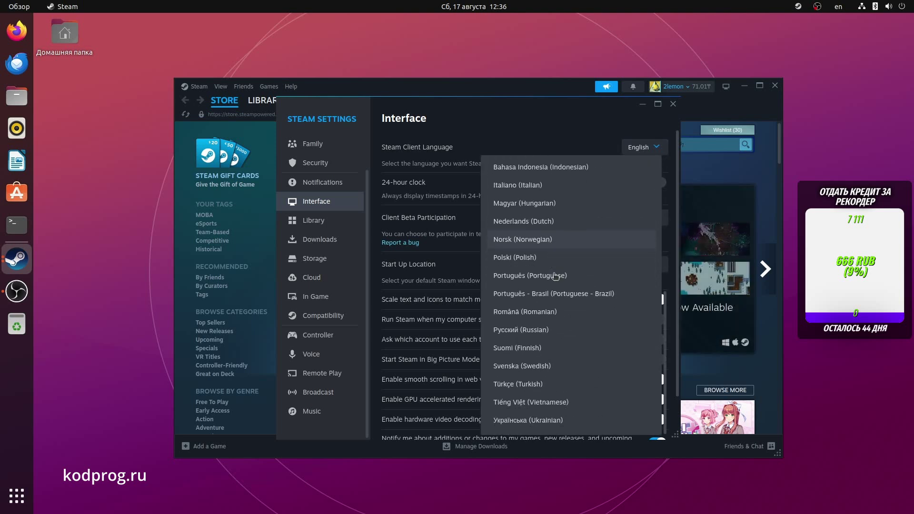
left_click(543, 336)
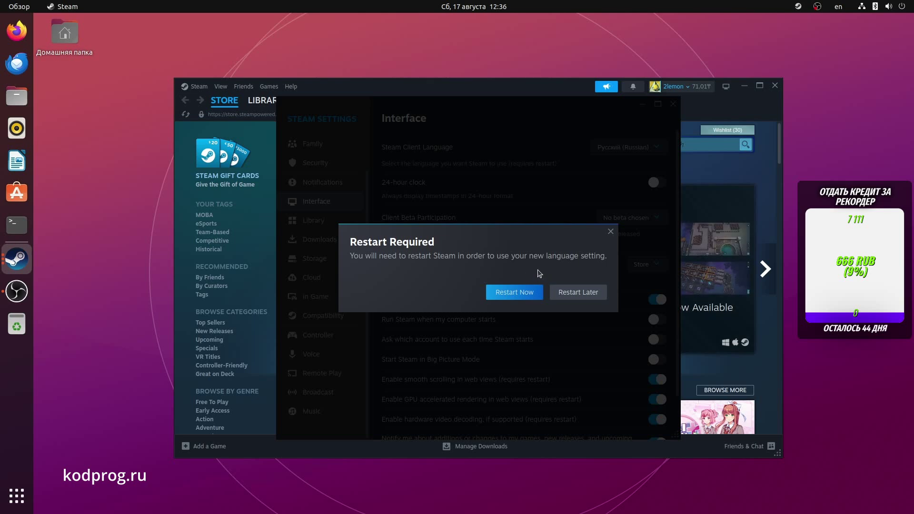
left_click(512, 293)
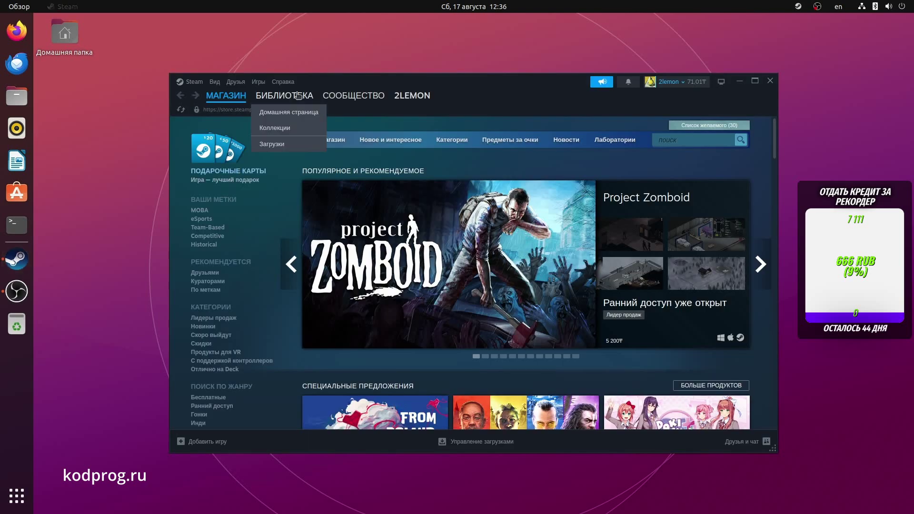
Open the game library, filter it to Linux-compatible titles and look through the list.
left_click(294, 95)
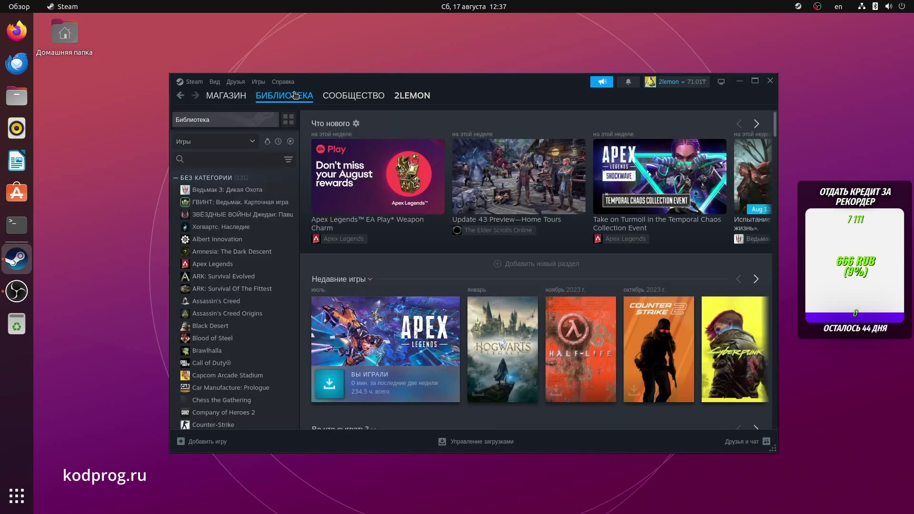
left_click(267, 143)
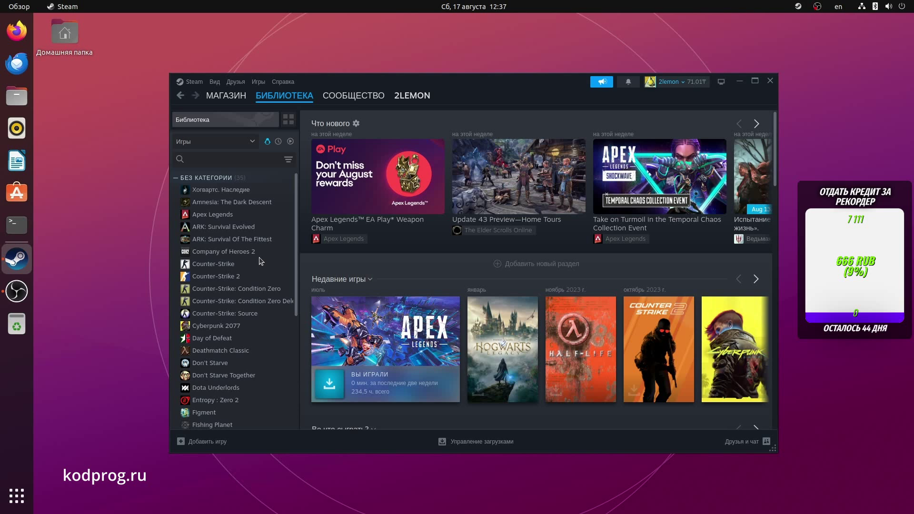
scroll(261, 261, "down", 4)
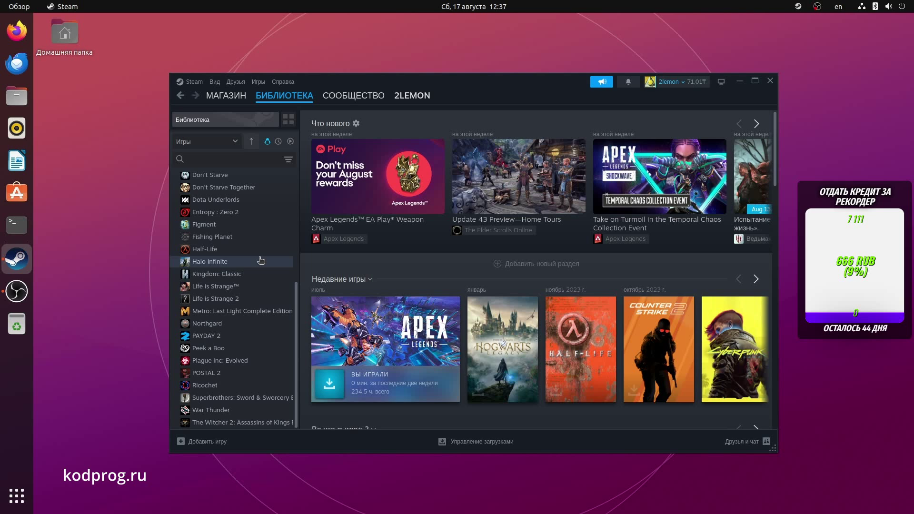
scroll(261, 261, "up", 4)
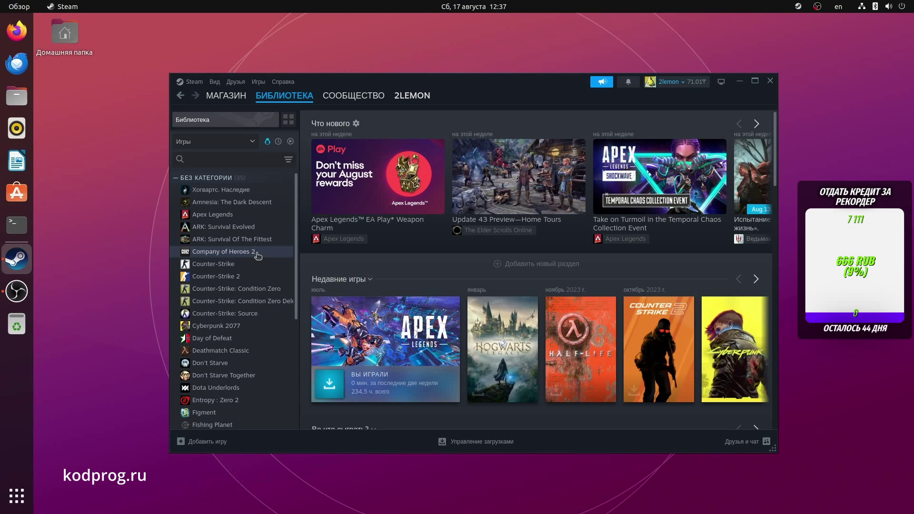
Enable Steam Play for all other titles in the compatibility settings and restart Steam.
left_click(194, 81)
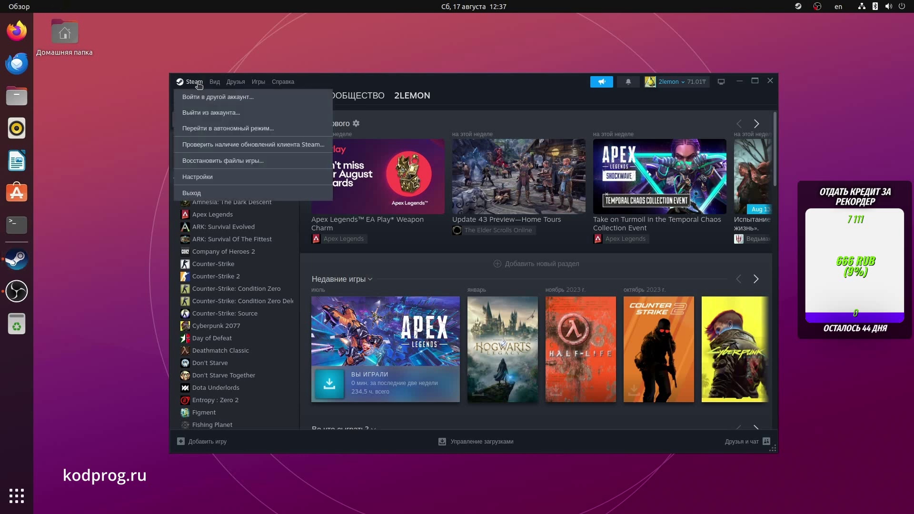
left_click(183, 178)
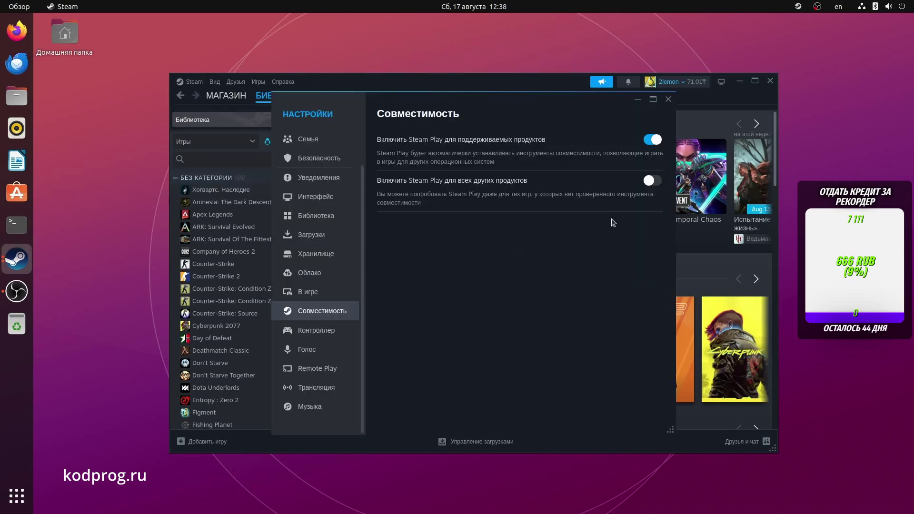
left_click(653, 180)
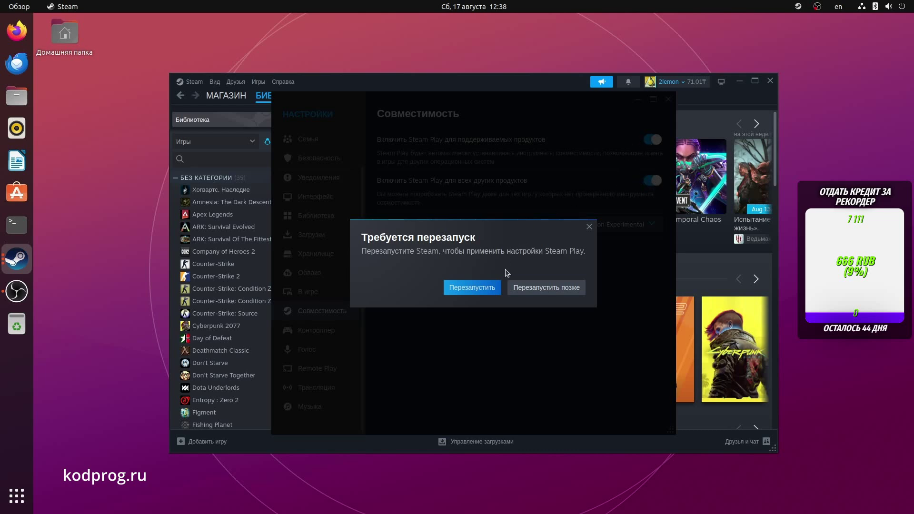
left_click(485, 292)
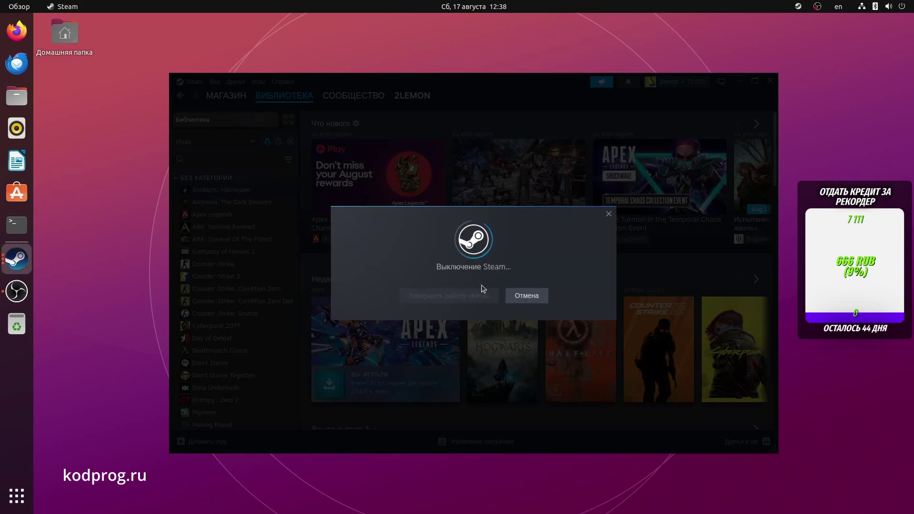
Install Cuphead from the library on the local disk (/) with a desktop shortcut and open the download queue.
scroll(244, 219, "down", 5)
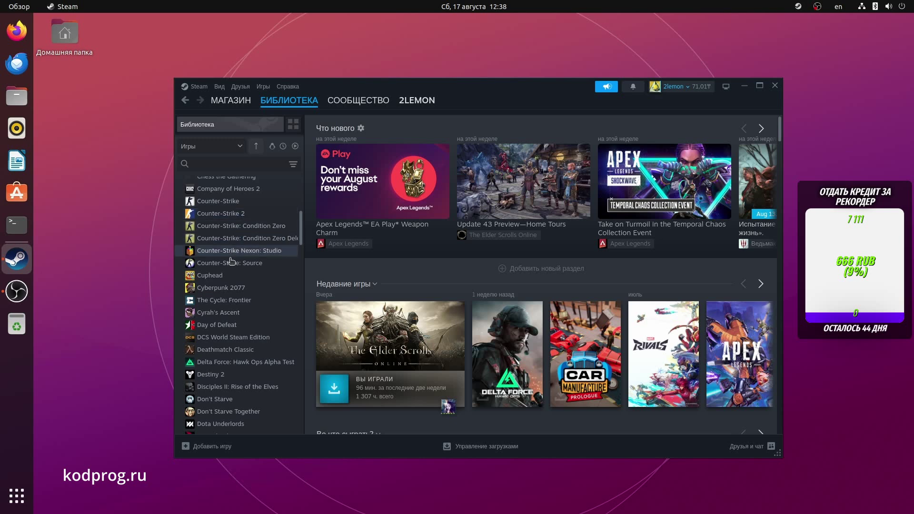
left_click(230, 276)
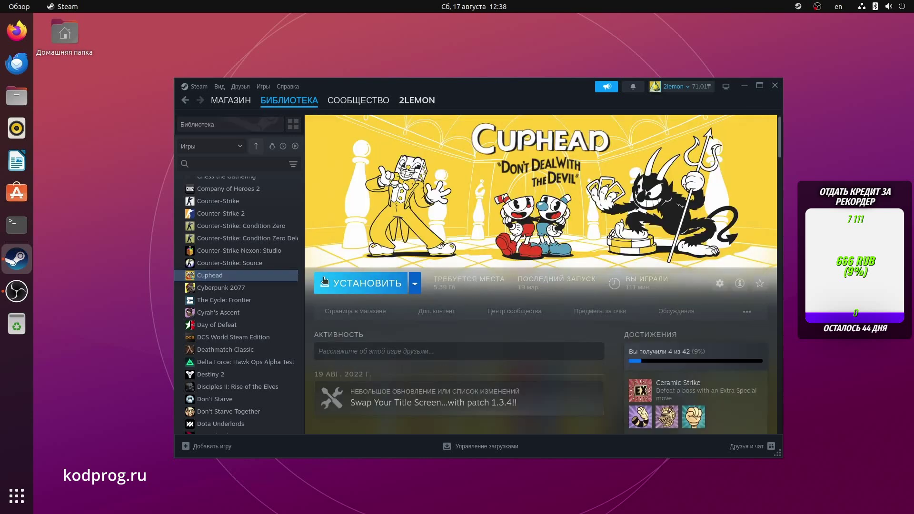
left_click(353, 286)
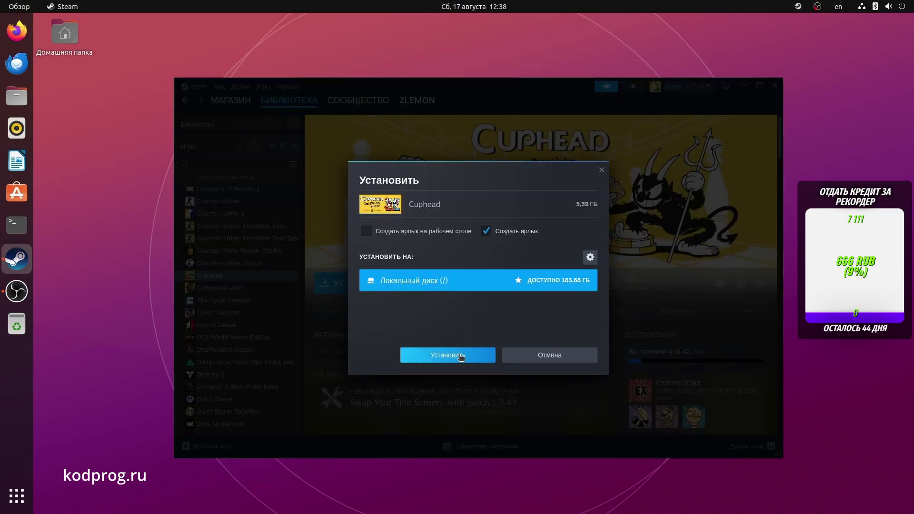
left_click(441, 232)
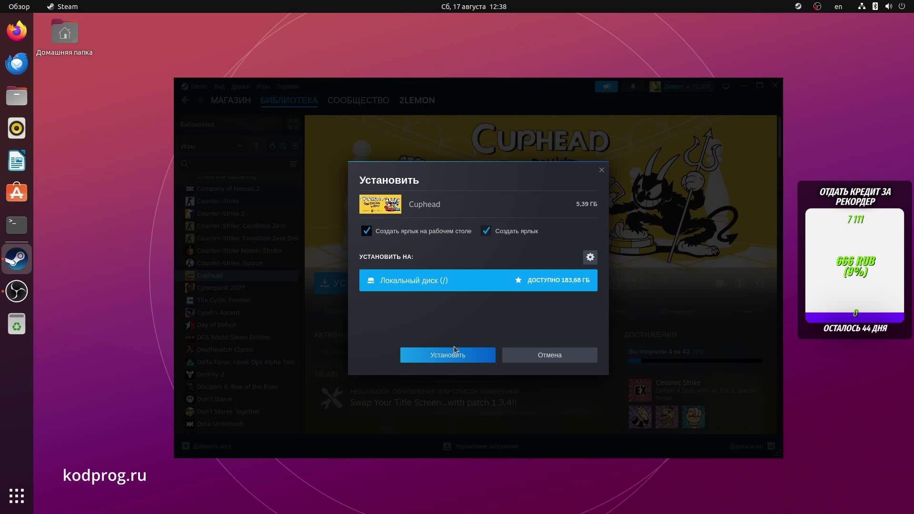
left_click(455, 360)
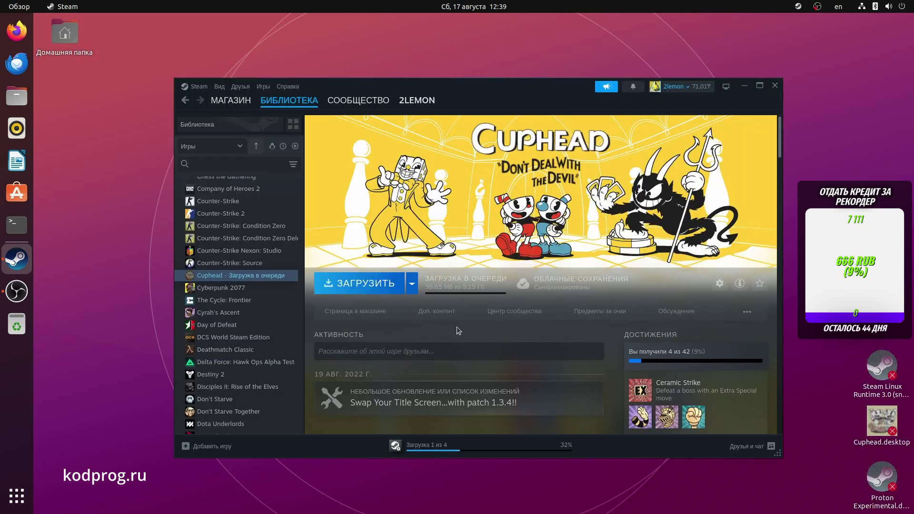
left_click(436, 445)
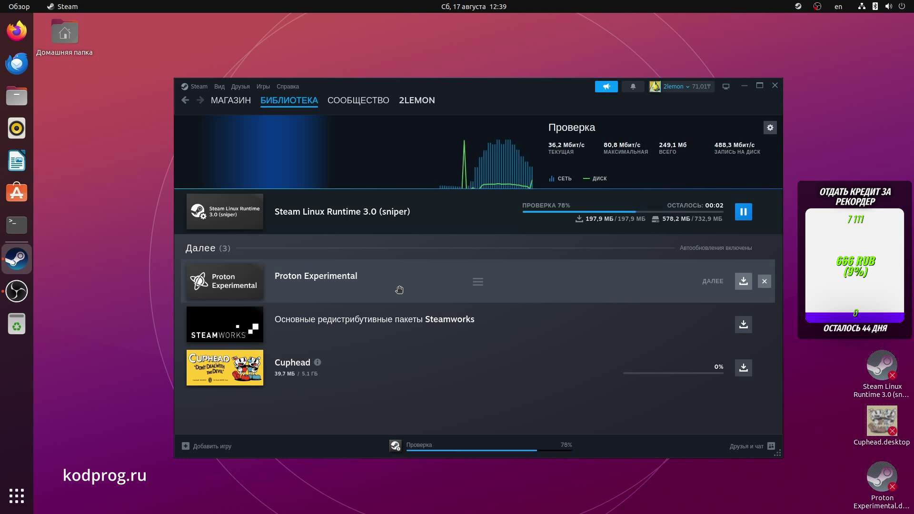
Examine the Proton versions offered for running other games in the compatibility settings, leaving the selection as is, and close the settings.
left_click(198, 87)
left_click(213, 183)
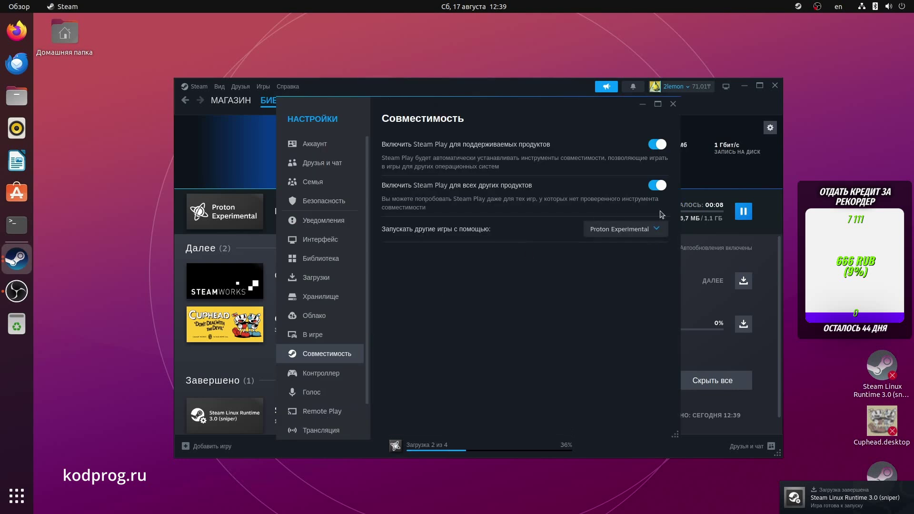
left_click(644, 229)
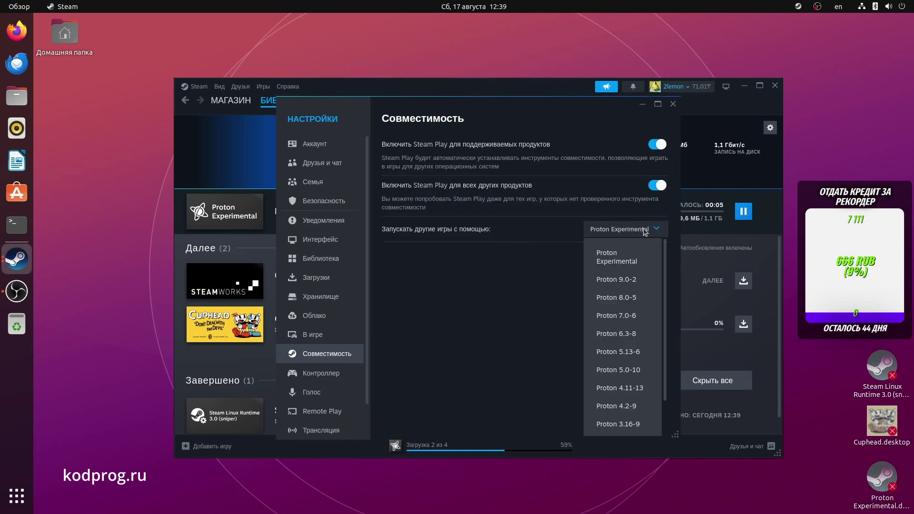
left_click(522, 283)
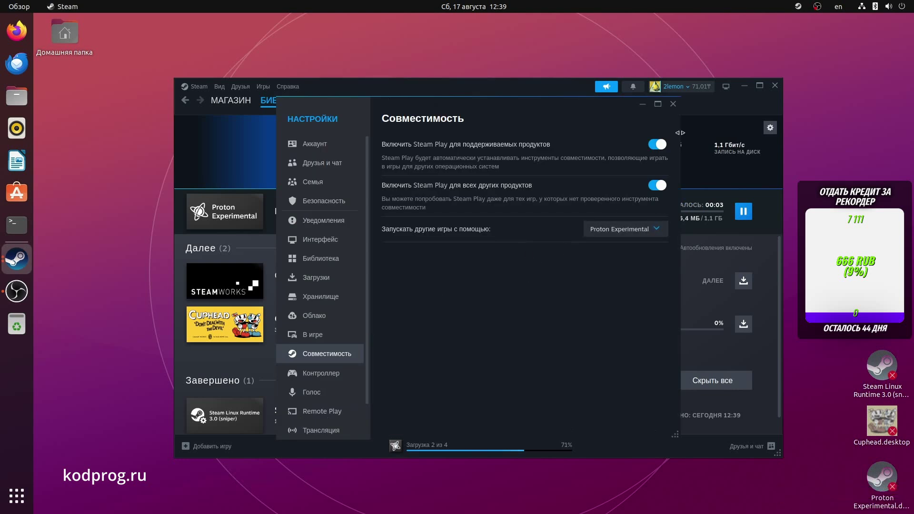
left_click(673, 104)
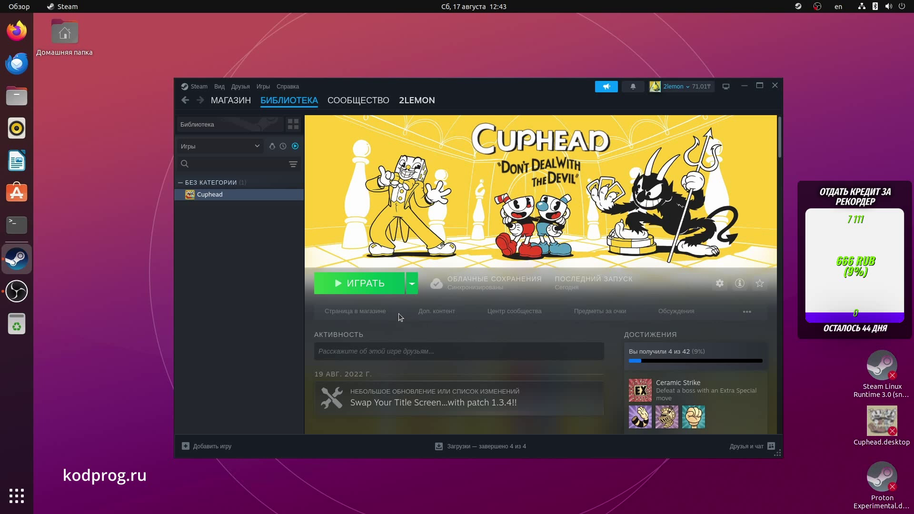
Launch the installed Cuphead game from its library page.
left_click(383, 288)
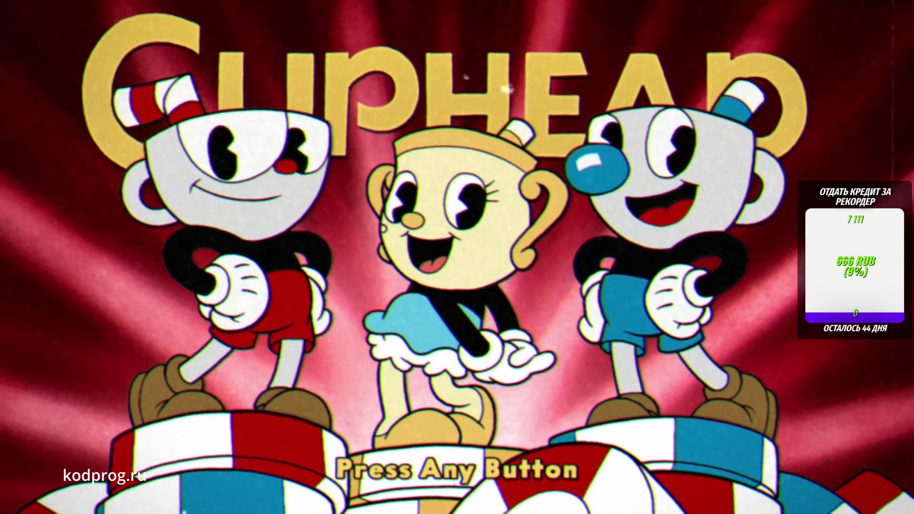
Enter the Cuphead main menu, exit the game, and close the Steam window.
key("Return")
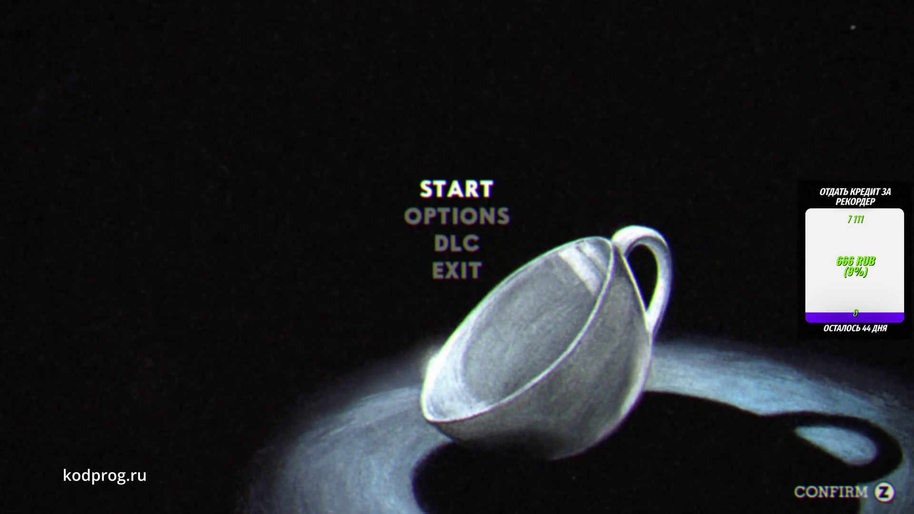
key("Down")
key("Down")
key("Down")
key("z")
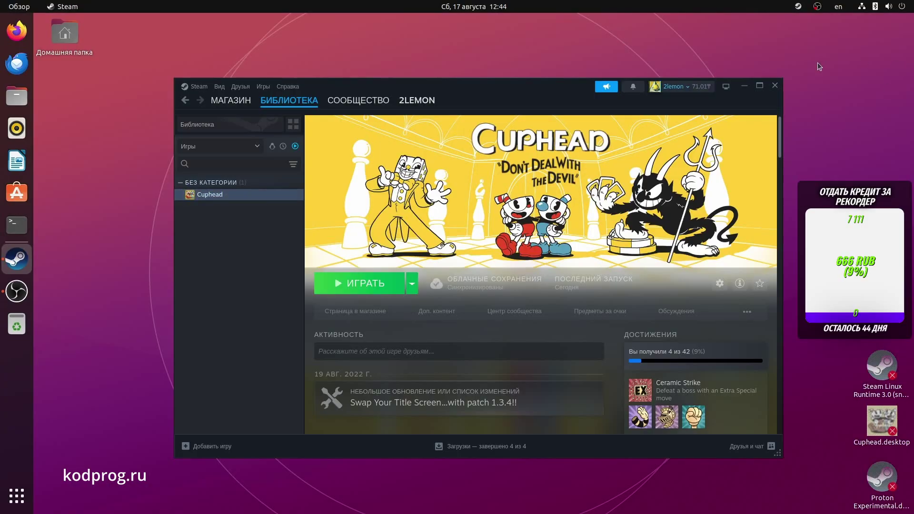
left_click(775, 86)
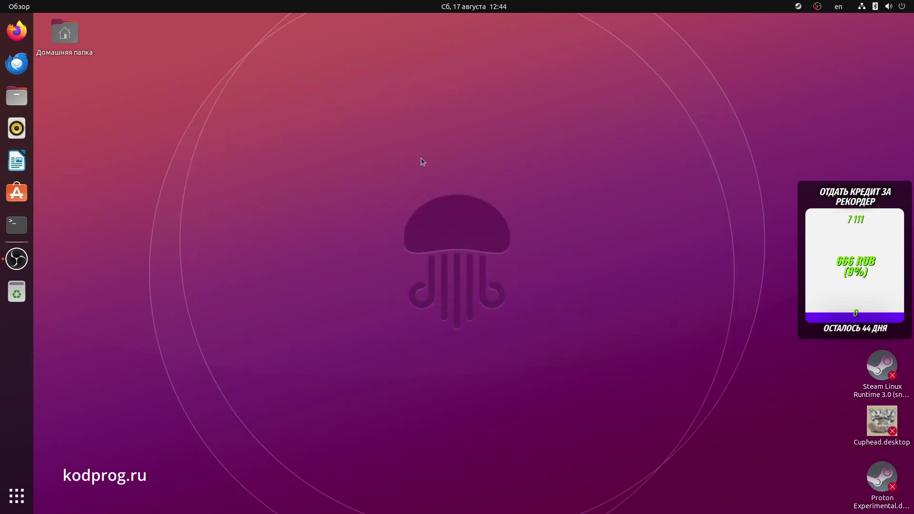
Switch to Firefox, search the web for "protondb", and open the ProtonDB home page.
key("super+1")
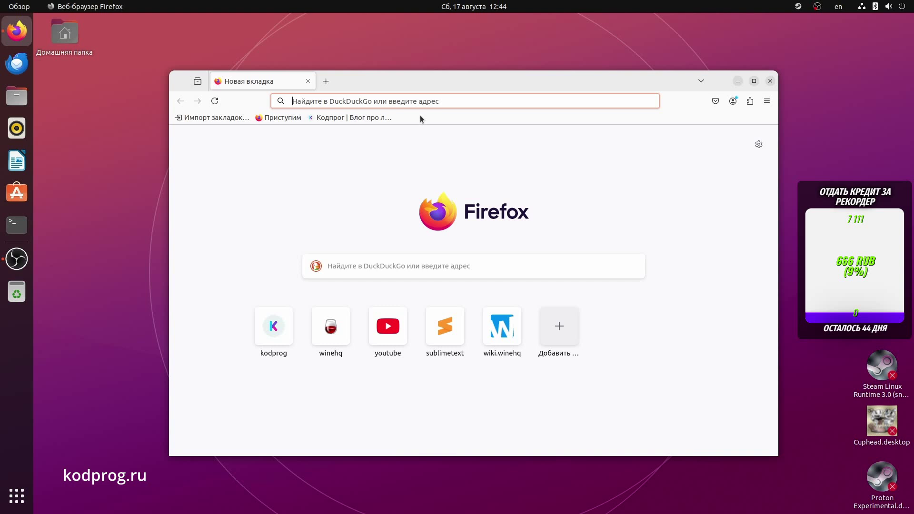
type("pro")
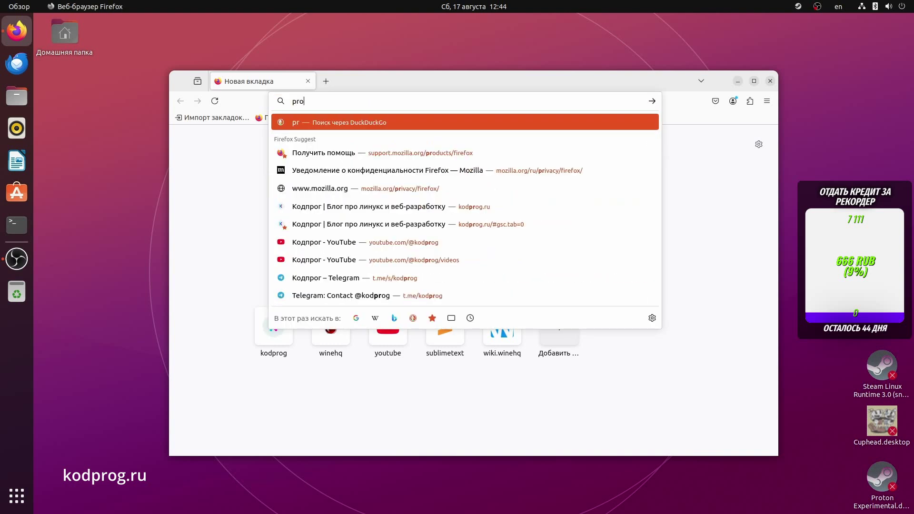
type("tondb")
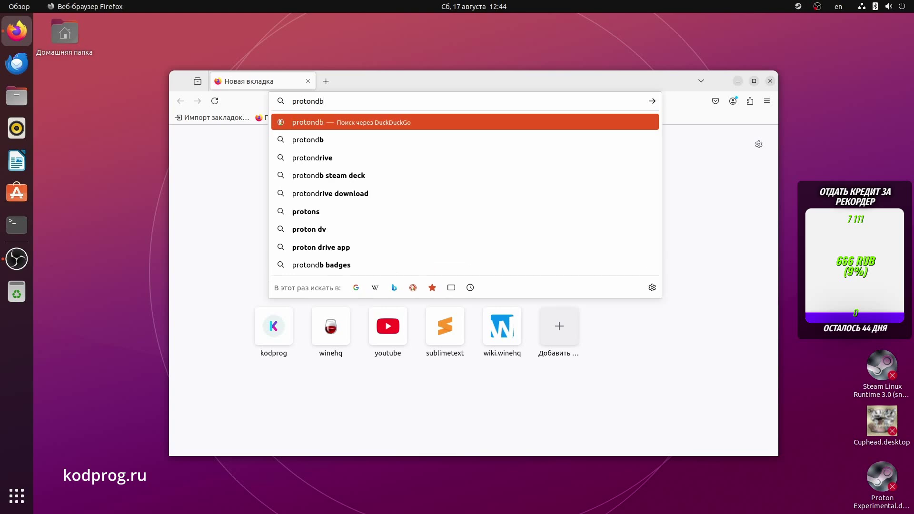
key("Return")
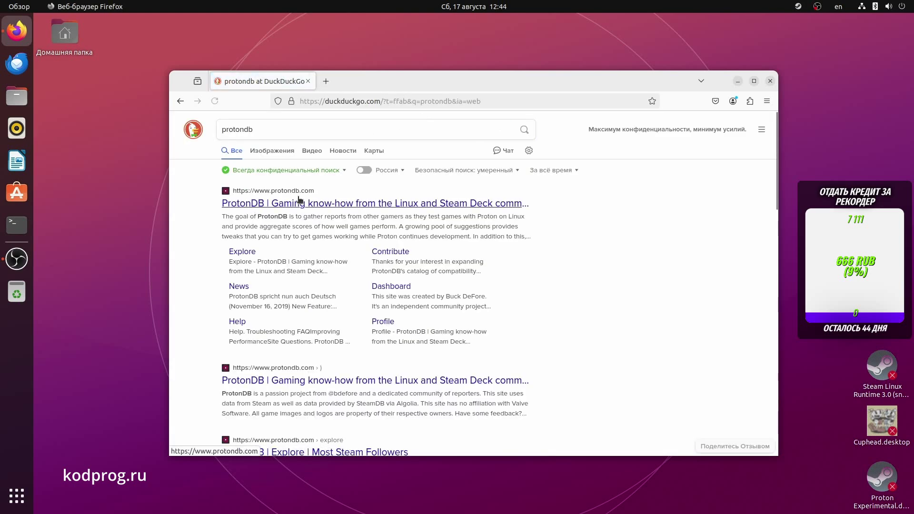
left_click(305, 201)
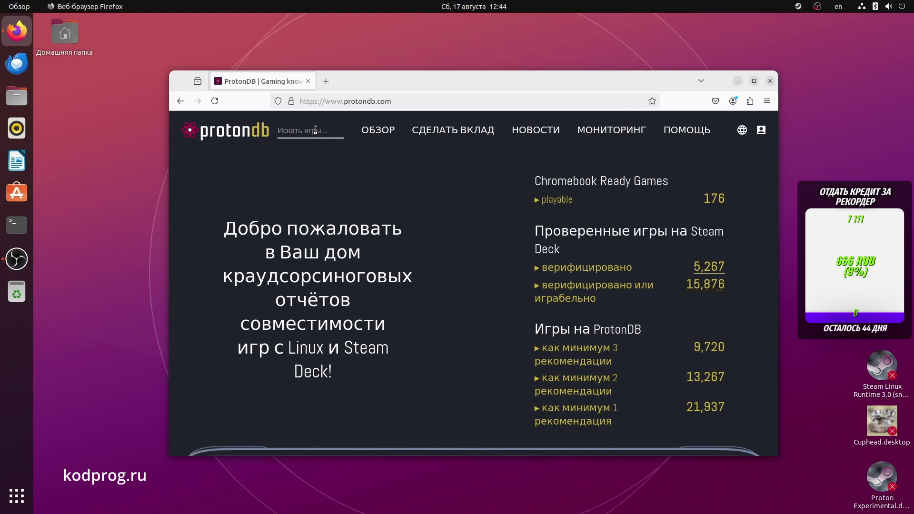
Search ProtonDB for "dota2" and check the compatibility ratings of Dota 2 and Dota Underlords.
left_click(315, 130)
type("dota2")
key("Return")
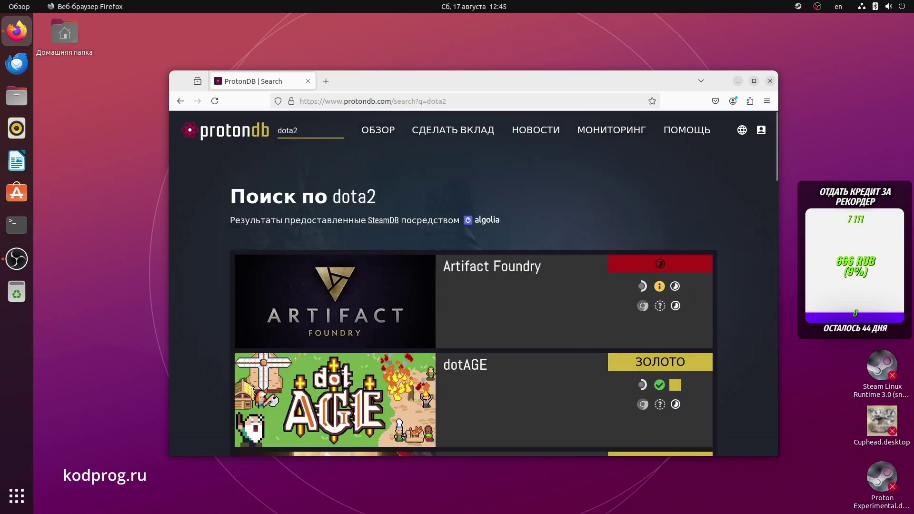
scroll(558, 181, "down", 5)
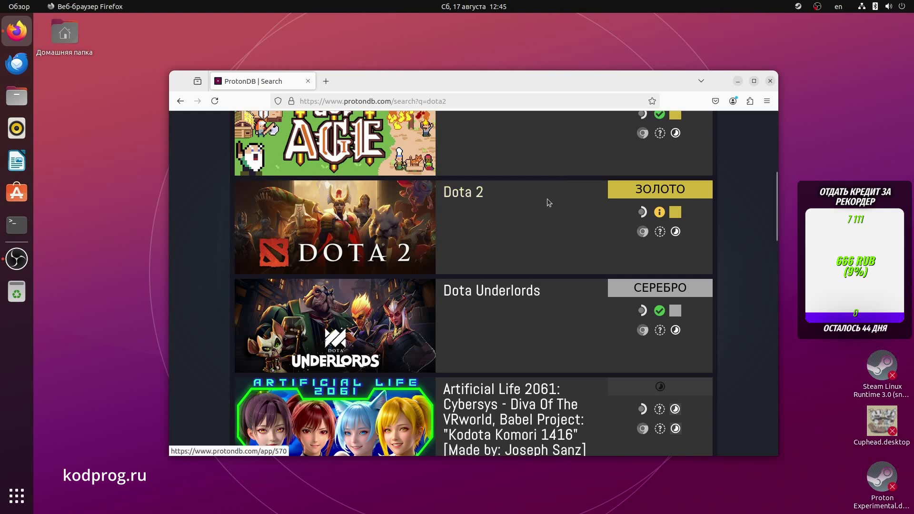
mouse_move(635, 195)
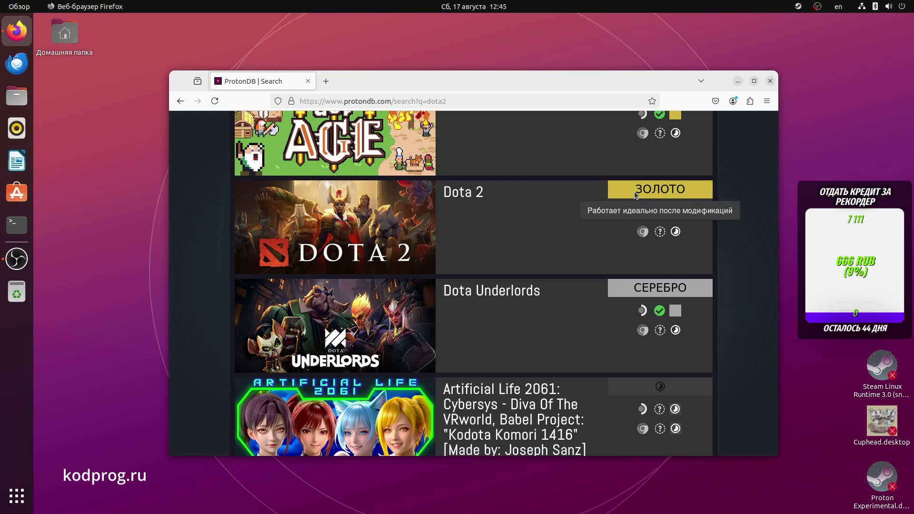
mouse_move(641, 291)
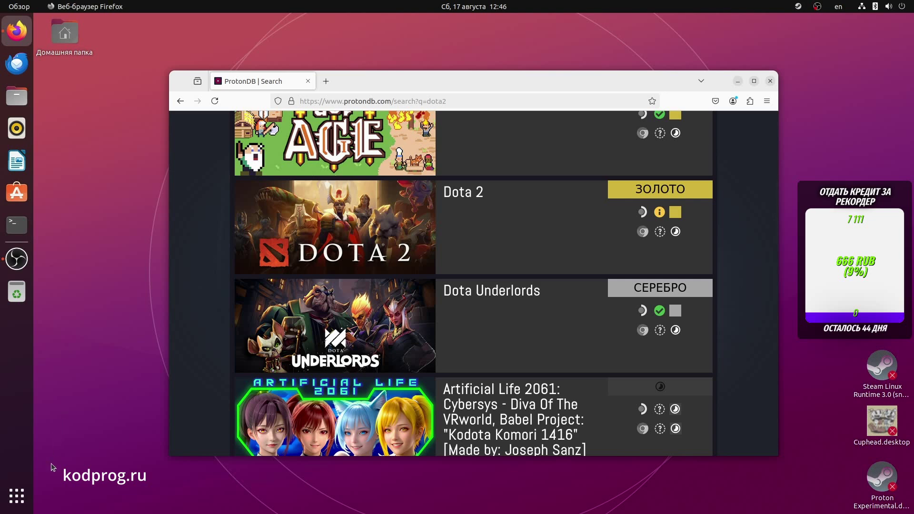
Check the additional proprietary drivers offered in Ubuntu's Software & Updates (Программы и обновления), and close its window.
left_click(18, 496)
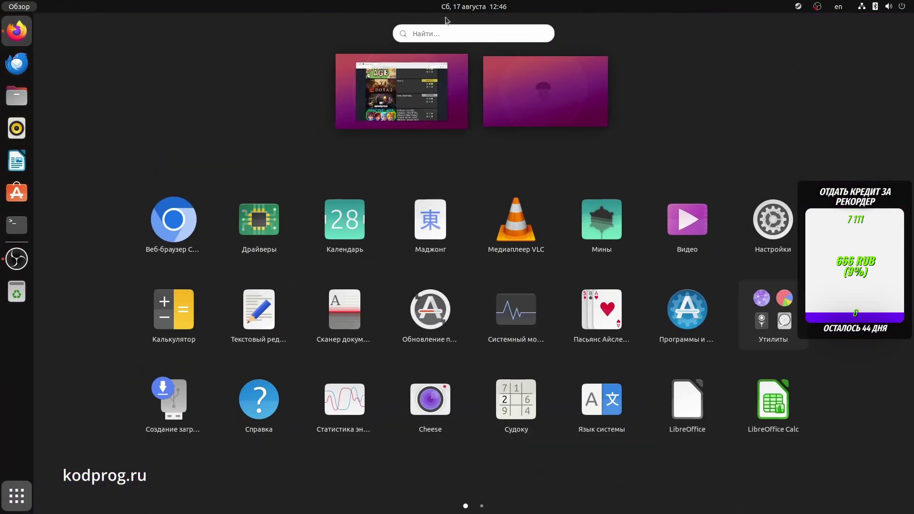
key("Escape")
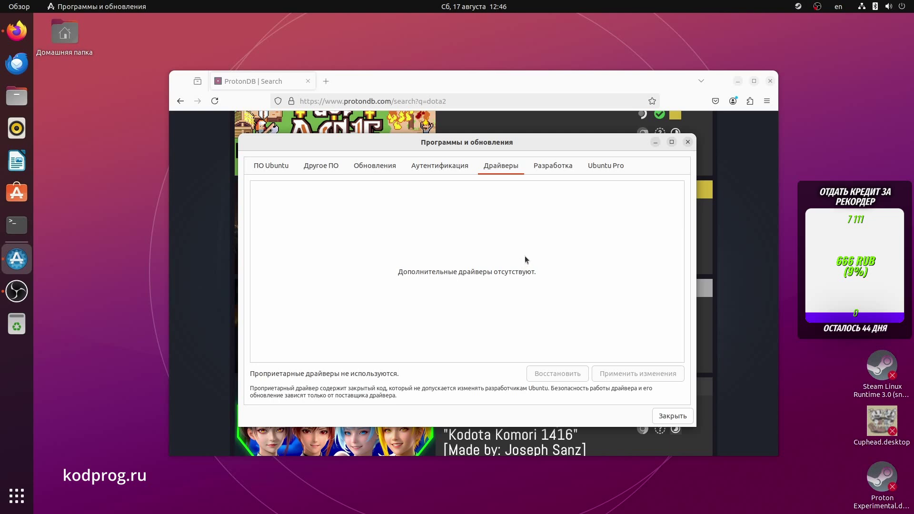
left_click(689, 142)
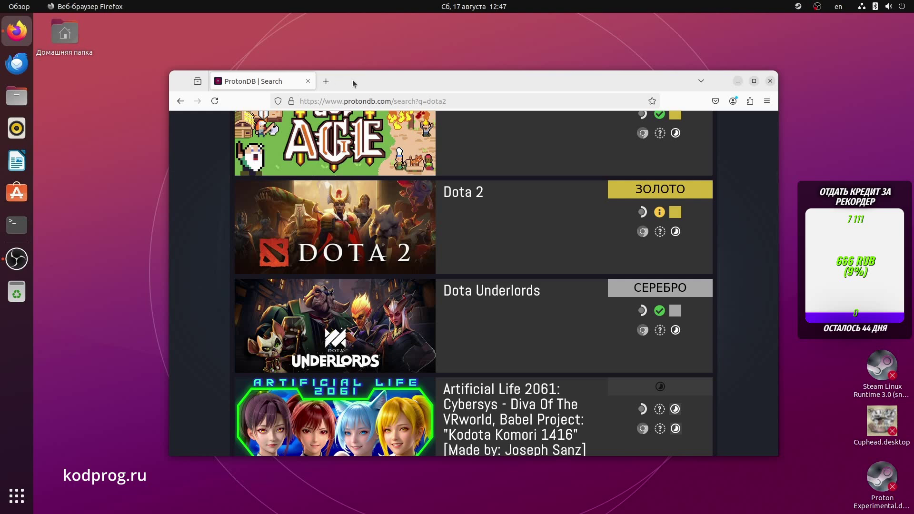
Search for "amd rx 580 driver" in a new Firefox tab and open AMD's Radeon RX 580 Drivers & Support page.
left_click(326, 82)
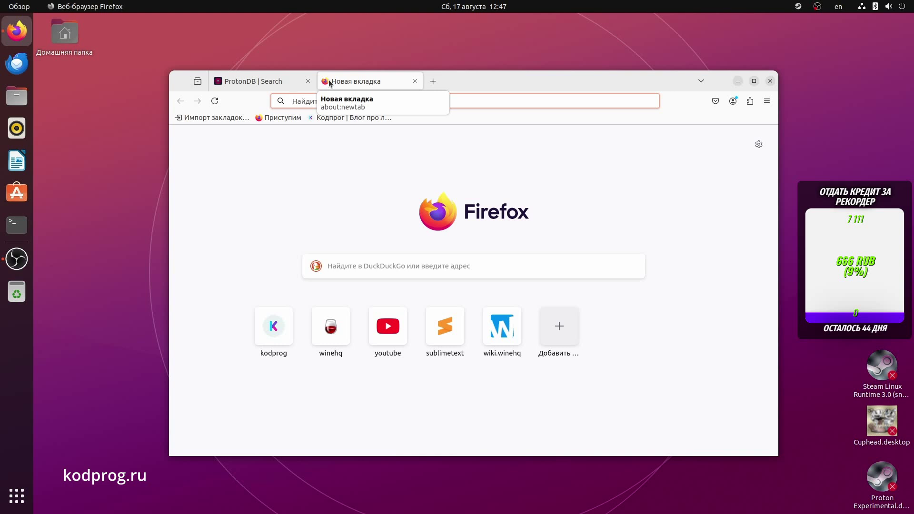
type("amd")
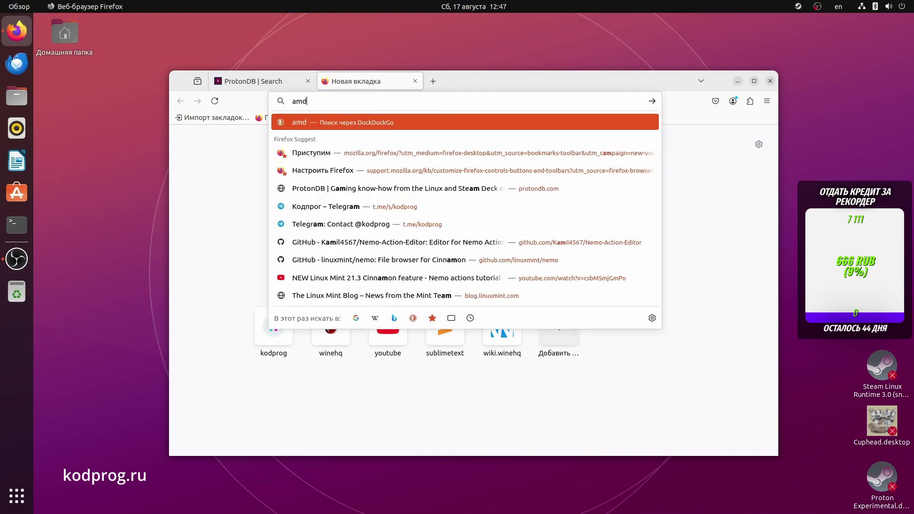
type(" rx")
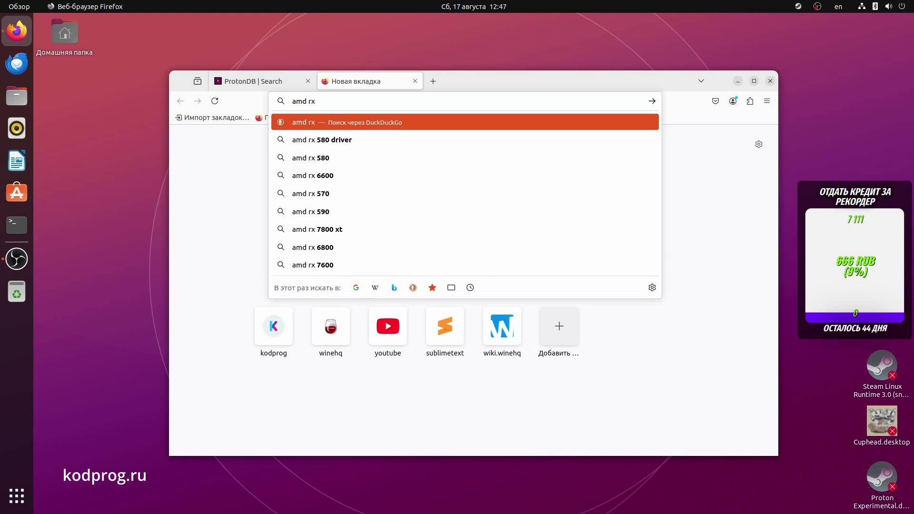
key("Down")
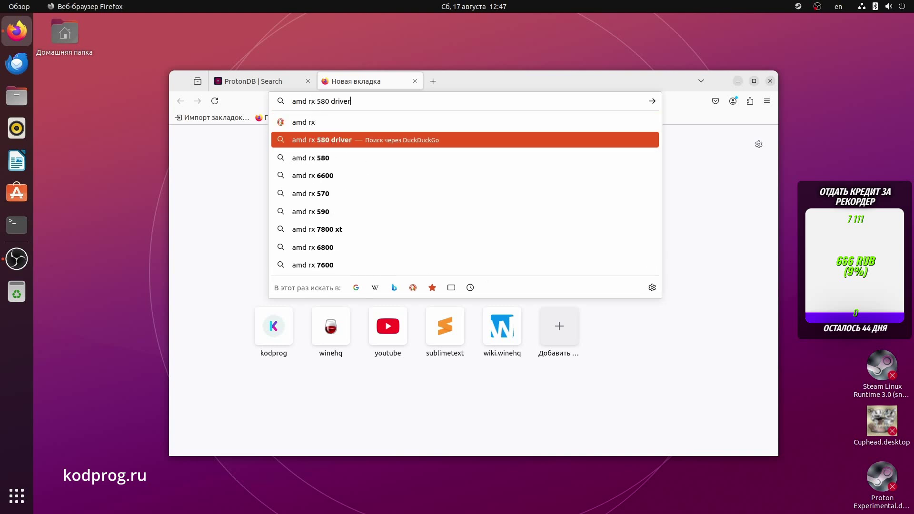
key("Return")
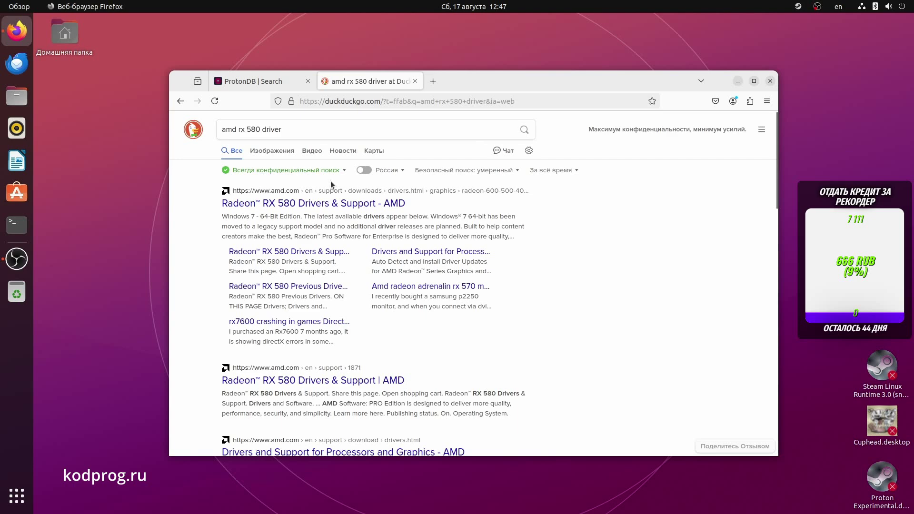
left_click(329, 203)
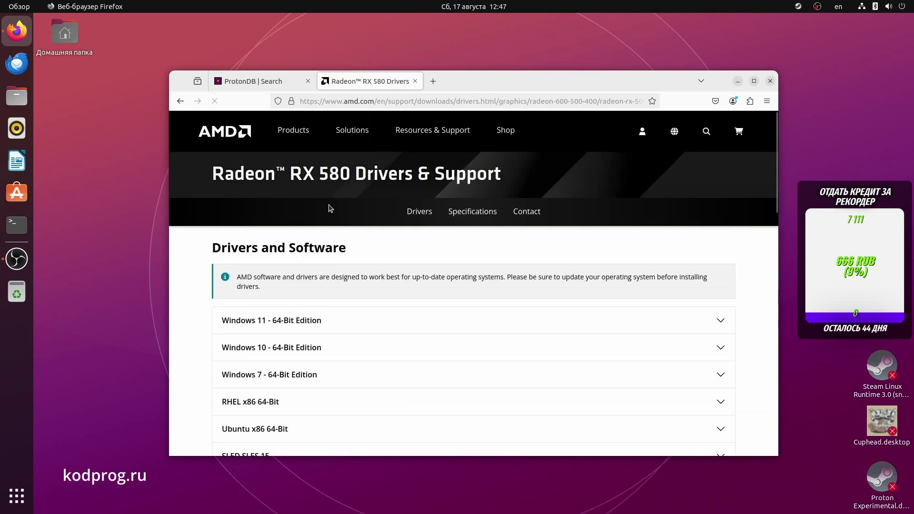
Accept the cookie notice, examine the driver downloads listed for Ubuntu x86 64-Bit, and close the browser.
scroll(335, 220, "down", 3)
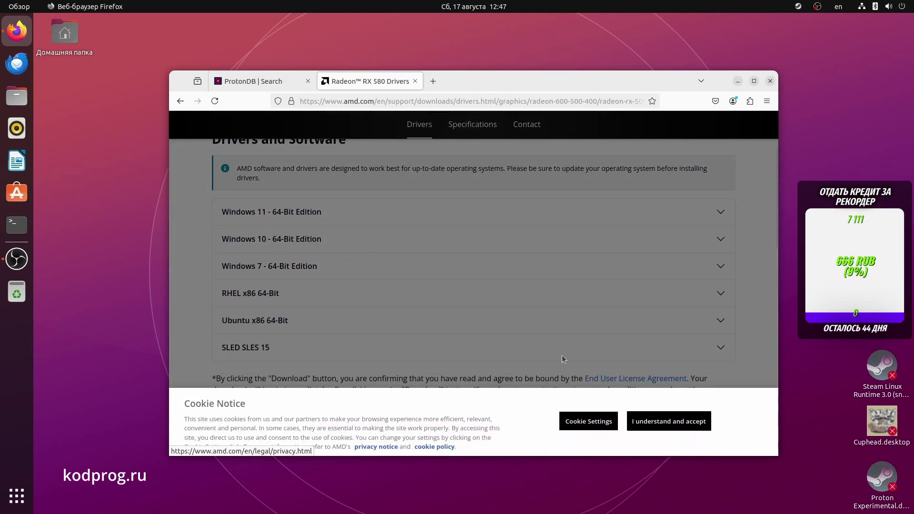
left_click(645, 422)
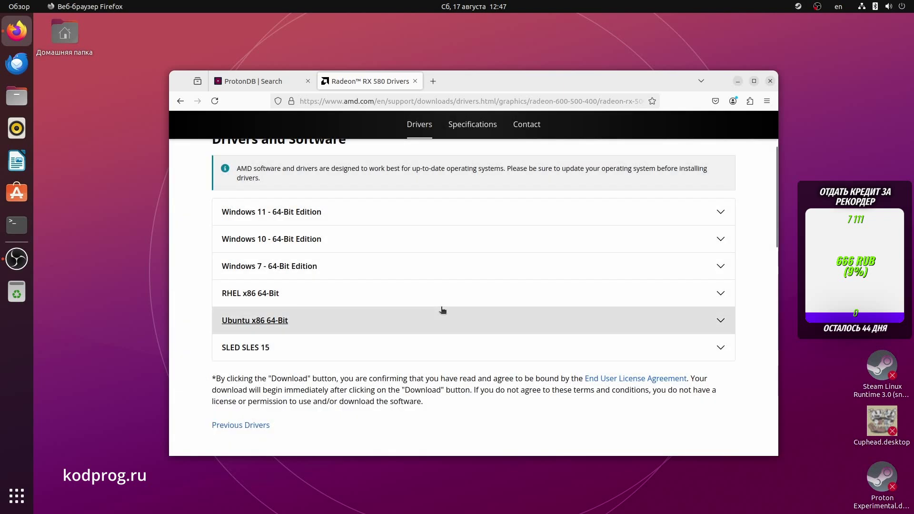
scroll(443, 310, "up", 3)
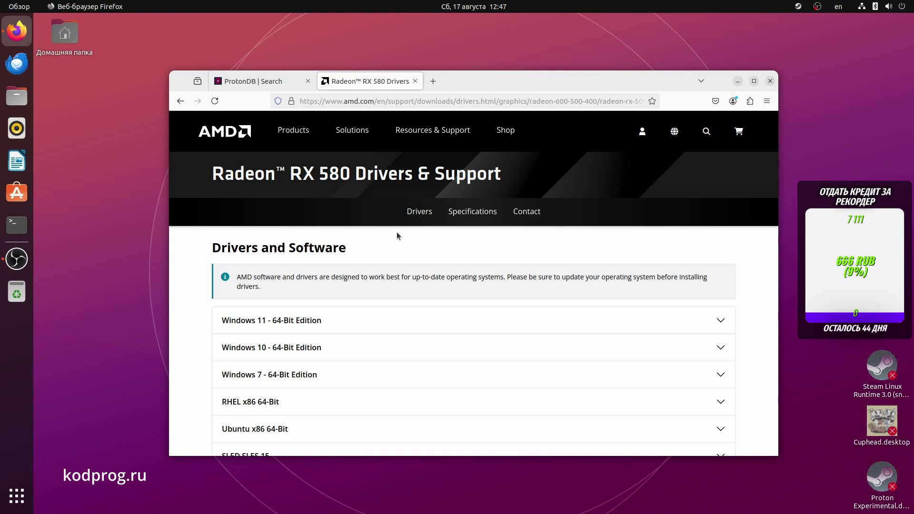
scroll(396, 235, "down", 3)
left_click(274, 324)
scroll(274, 326, "down", 3)
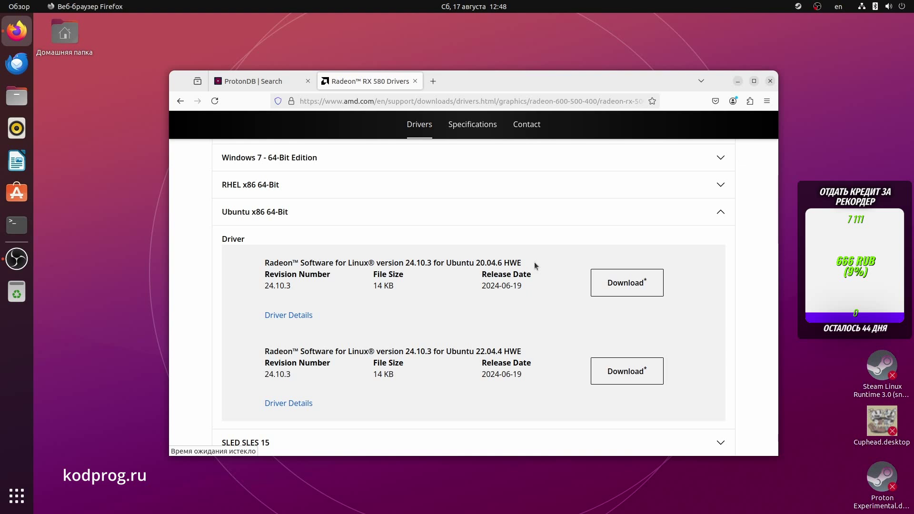
scroll(535, 266, "down", 2)
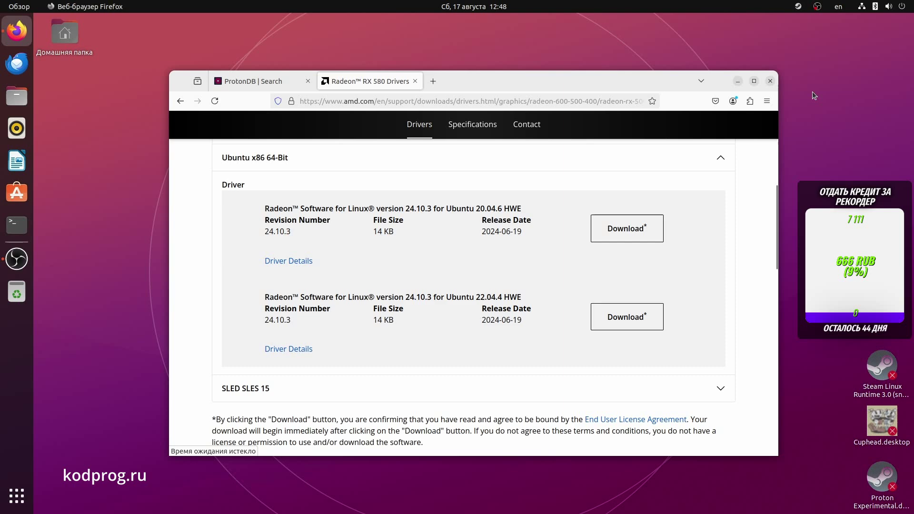
left_click(772, 81)
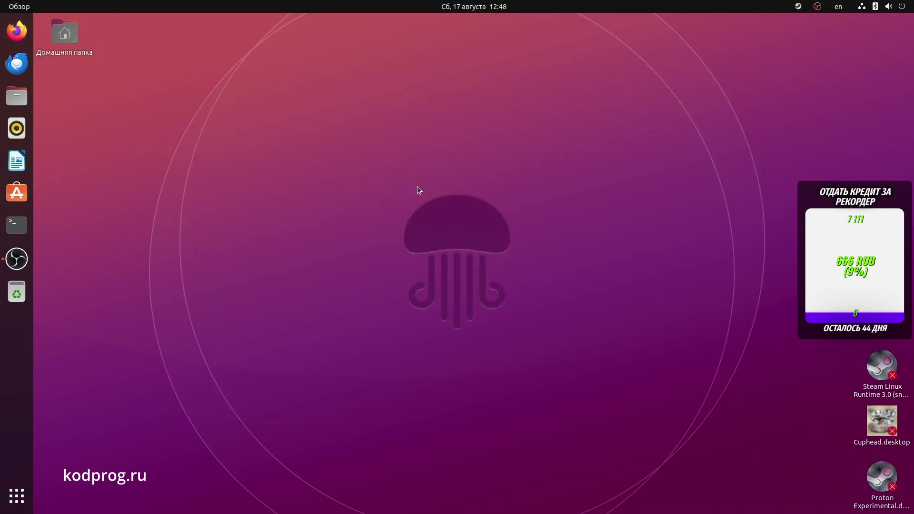